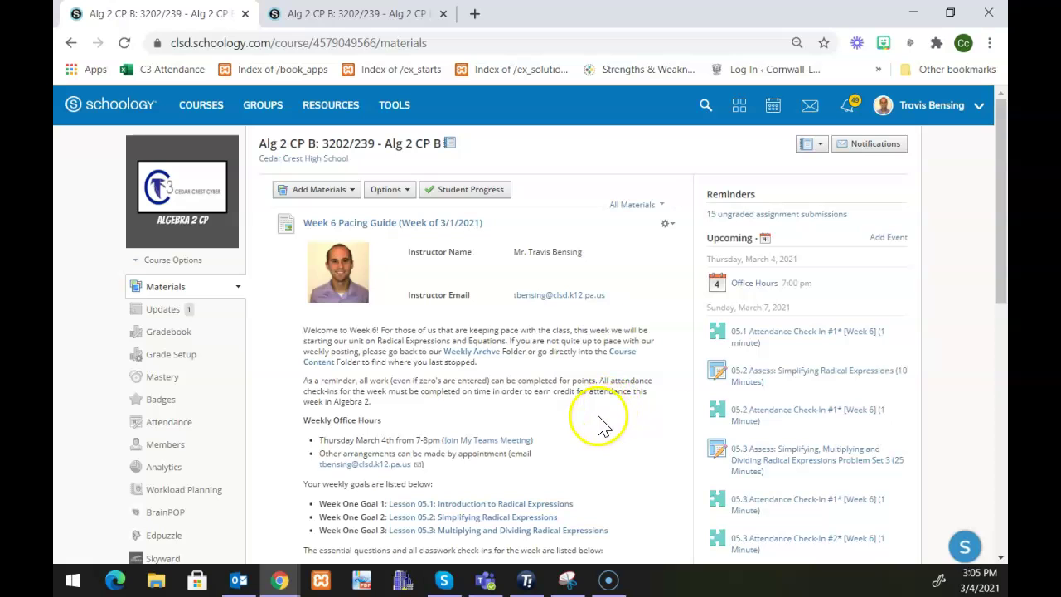
Step: Open the Week 6 Pacing Guide's Edit Page in a separate browser tab and switch to it
scroll(598, 425, down, 2)
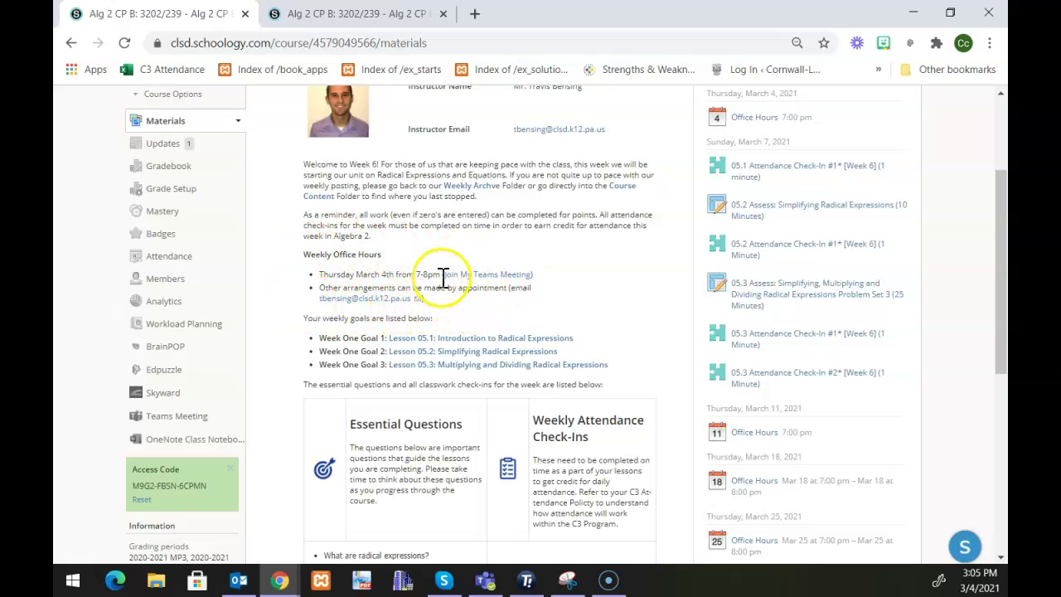
scroll(435, 307, down, 1)
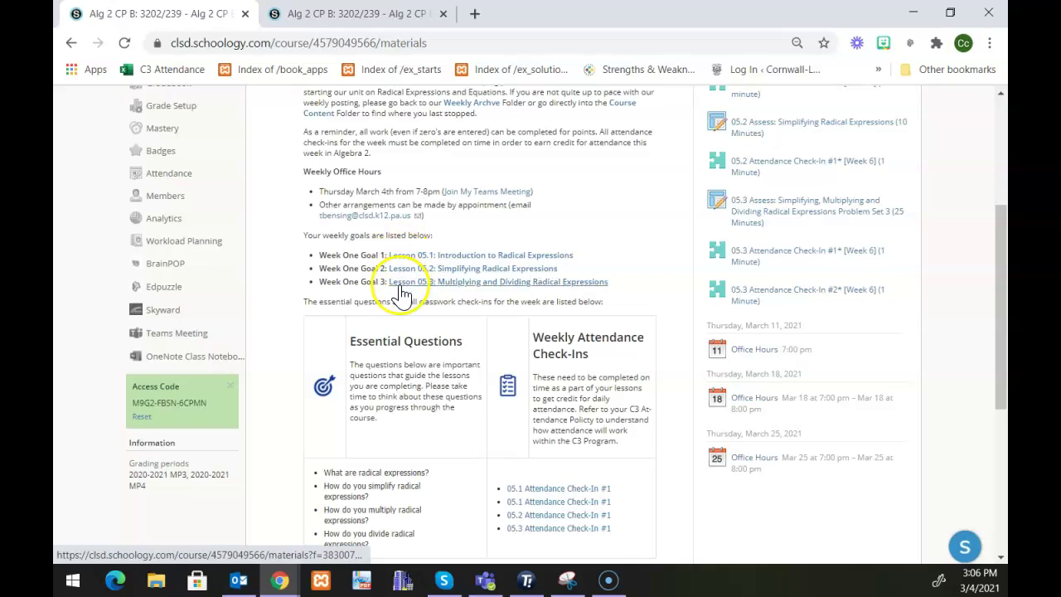
scroll(415, 263, down, 1)
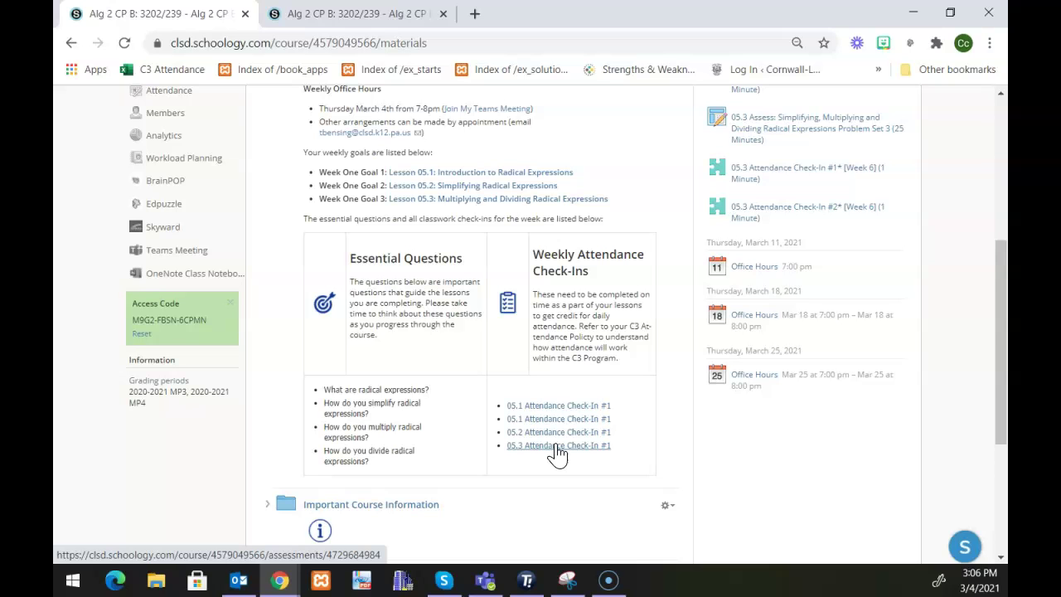
scroll(553, 454, up, 1)
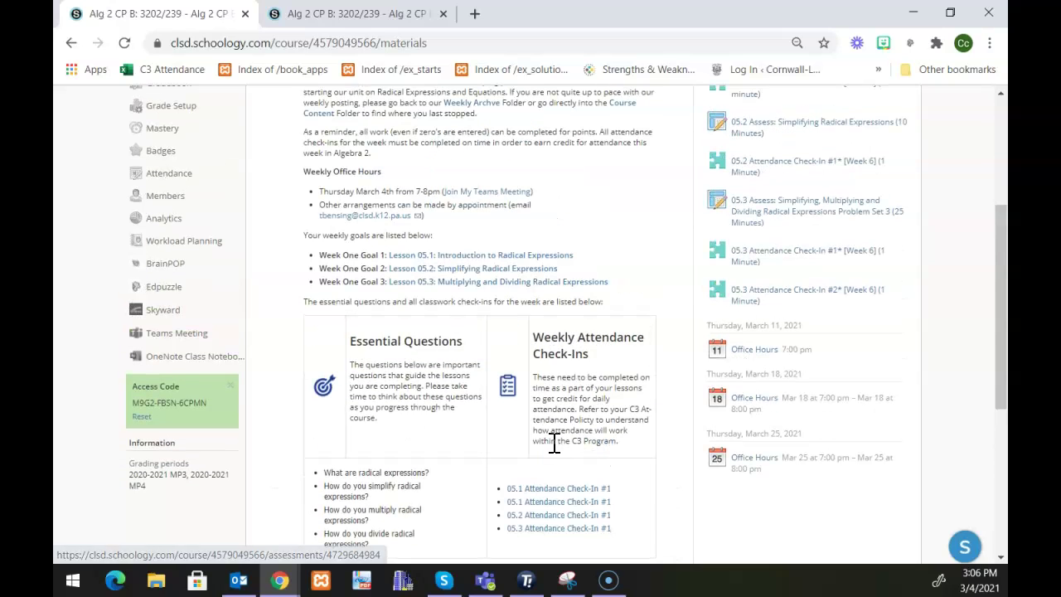
scroll(553, 443, up, 1)
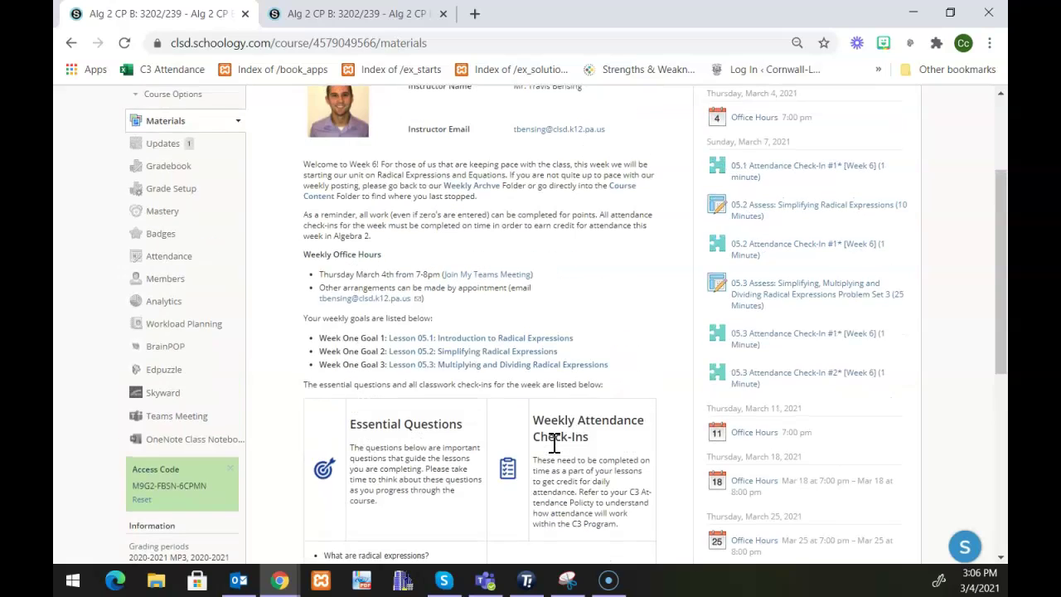
scroll(553, 443, up, 1)
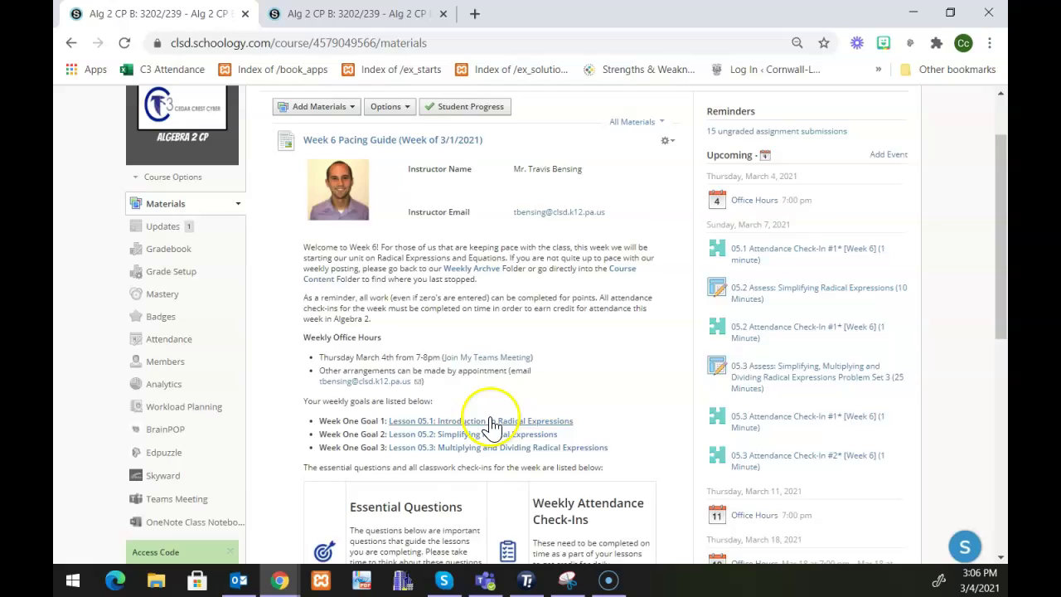
scroll(491, 425, down, 1)
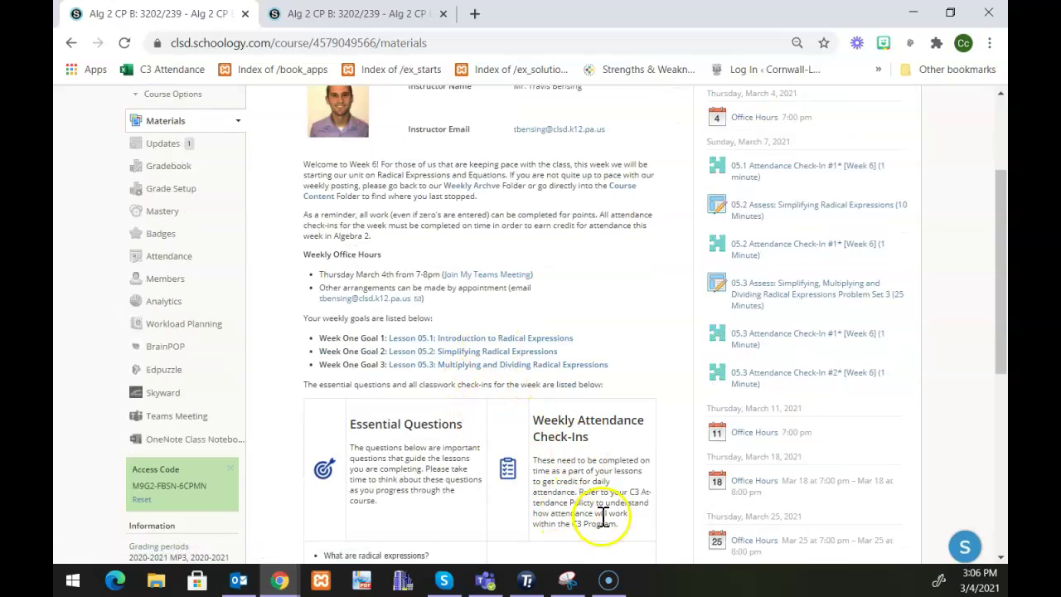
scroll(580, 486, down, 1)
scroll(562, 440, up, 2)
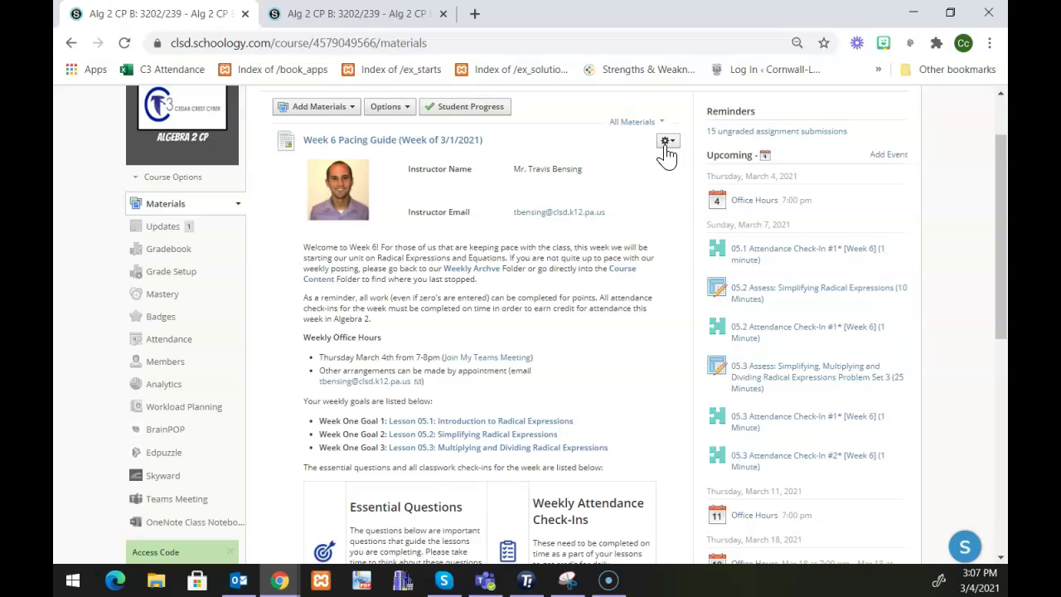
click(669, 144)
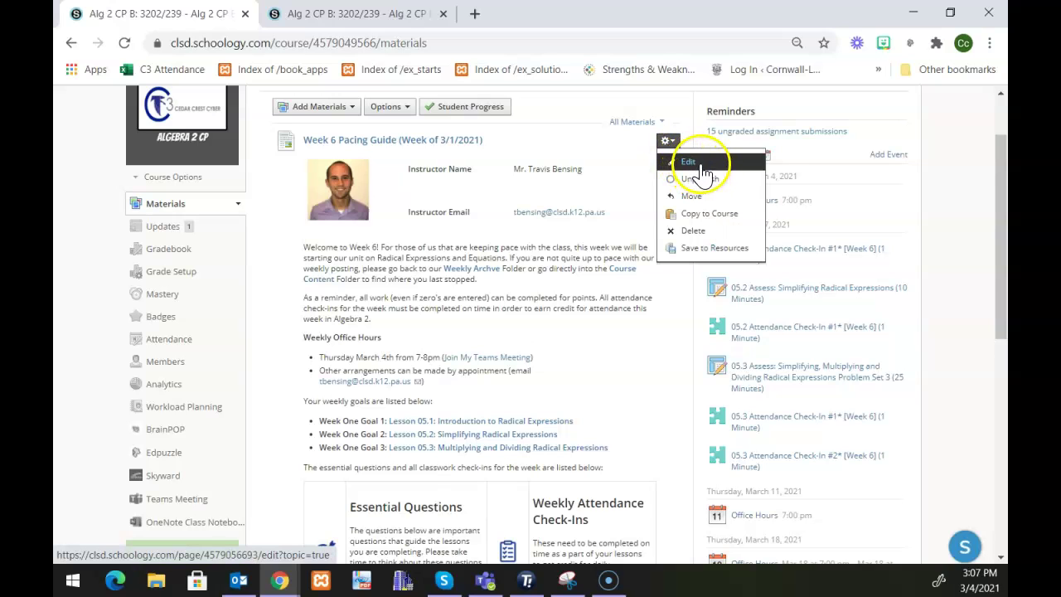
right_click(701, 168)
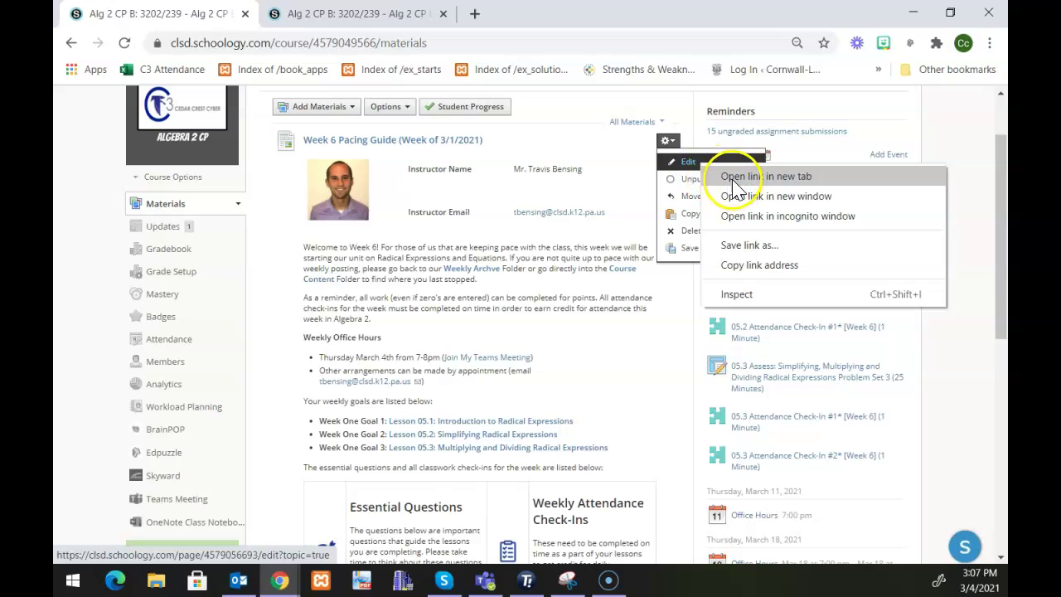
click(741, 176)
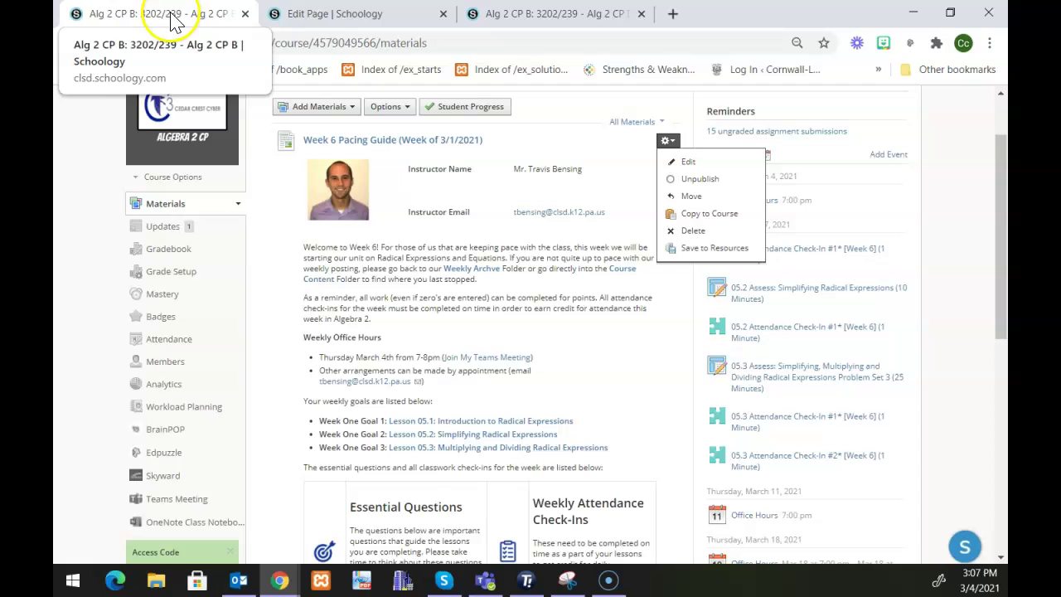
click(375, 286)
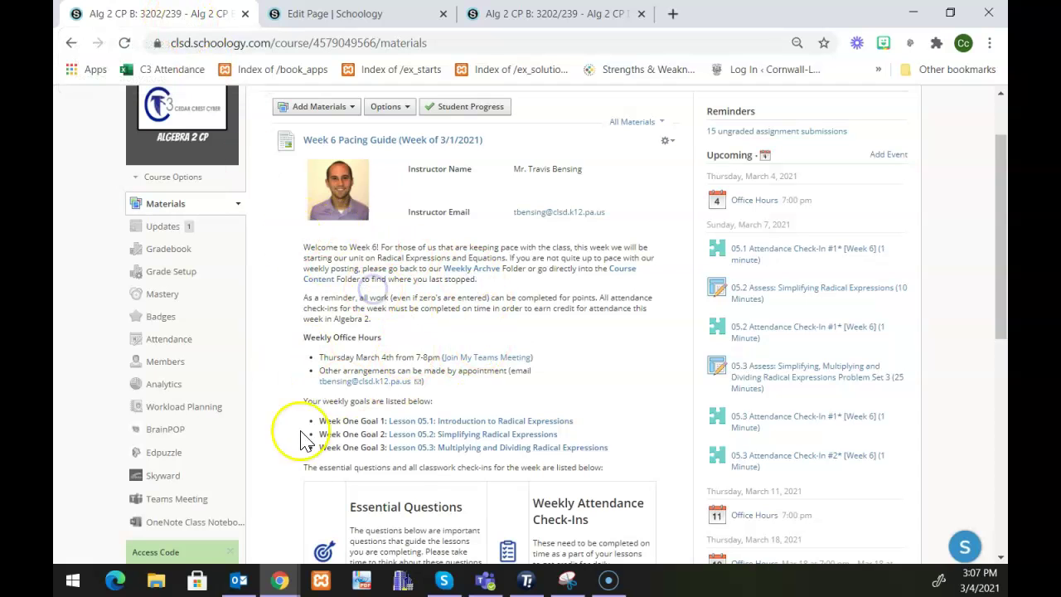
click(335, 20)
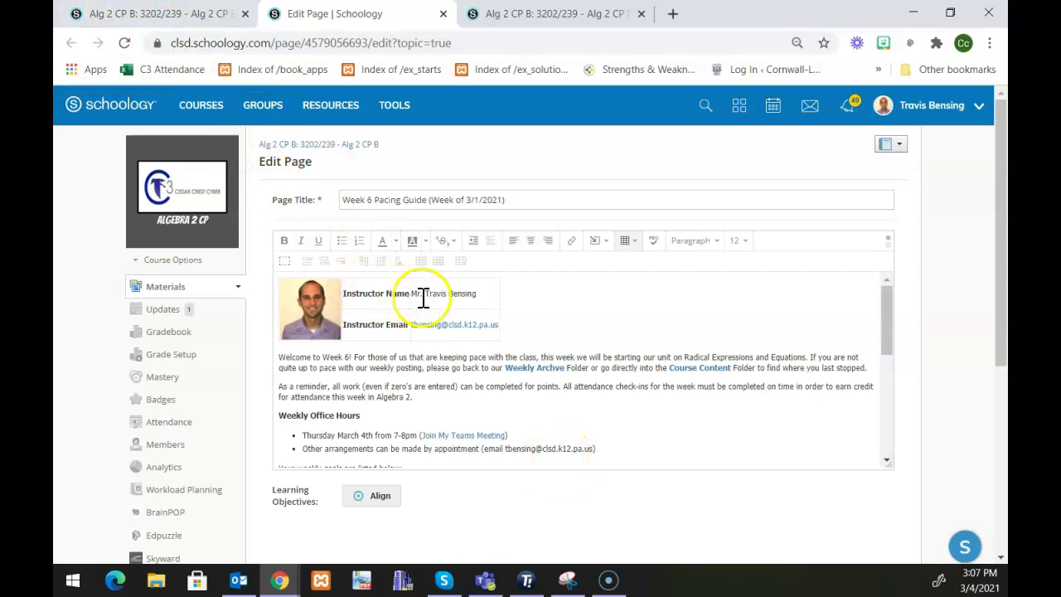
Step: Select the Lesson 05.1 Week One Goal 1 text in the pacing guide editor
scroll(426, 300, down, 4)
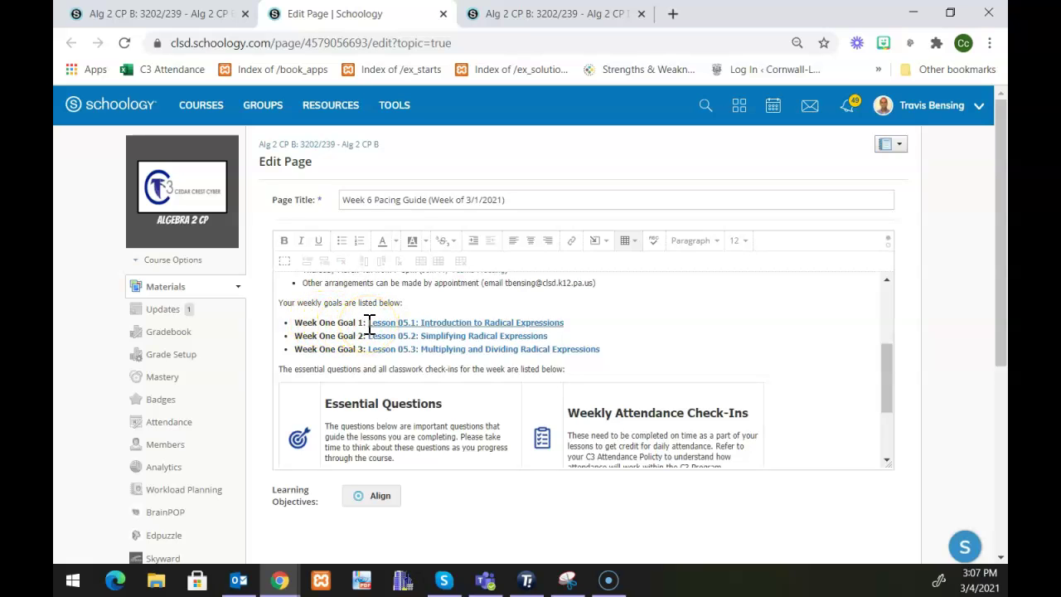
drag(369, 323, 569, 318)
scroll(568, 317, down, 1)
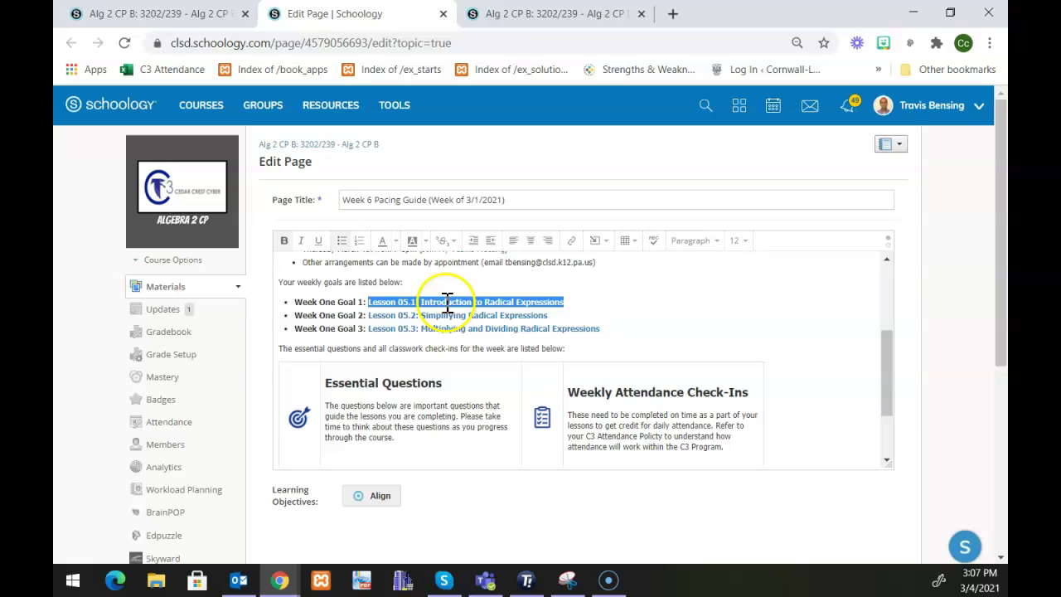
Step: Go to Course Content > Unit 05 > Lesson 05.1 and select that folder's page address
click(192, 14)
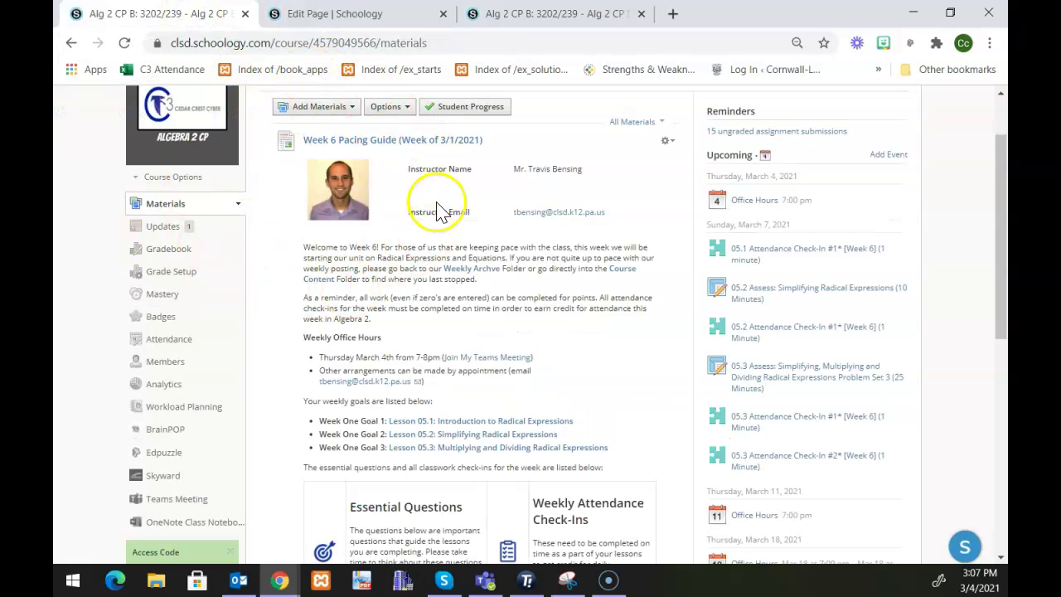
scroll(379, 268, down, 3)
scroll(378, 267, down, 3)
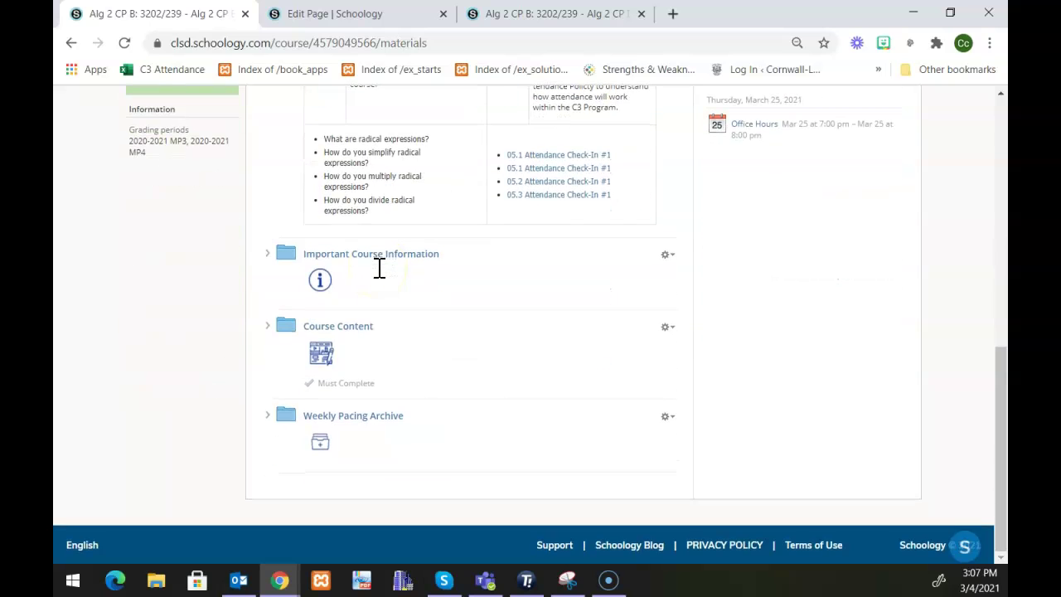
click(321, 332)
scroll(340, 338, down, 2)
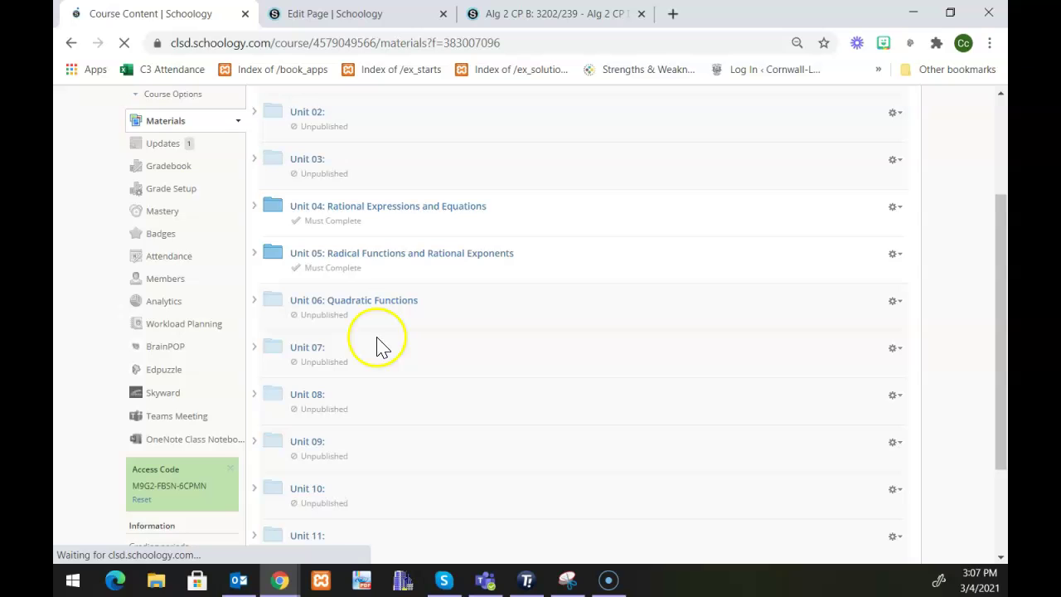
click(359, 262)
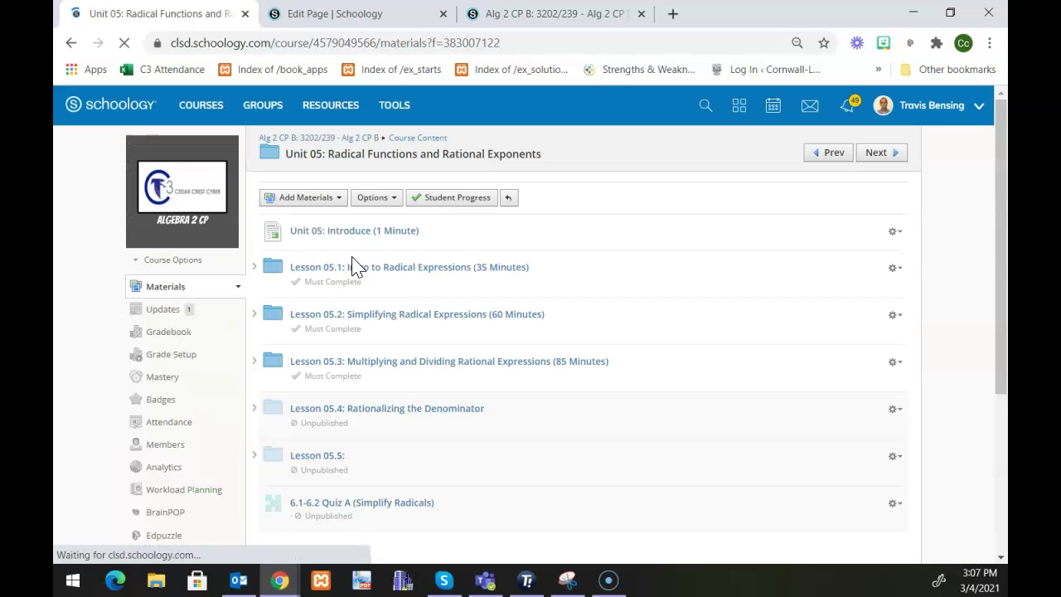
click(319, 269)
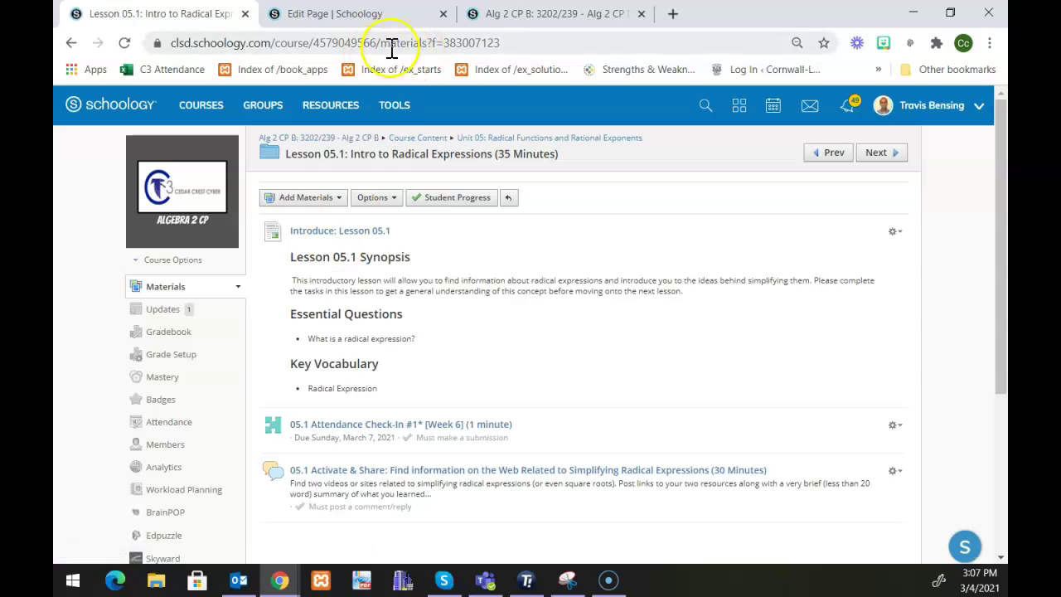
drag(512, 42, 184, 32)
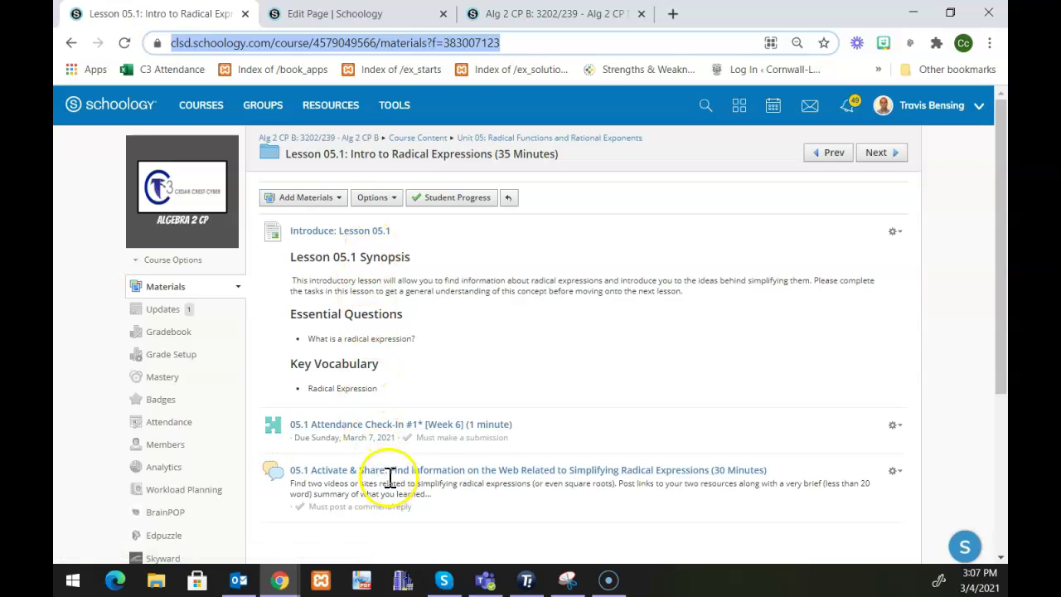
click(379, 12)
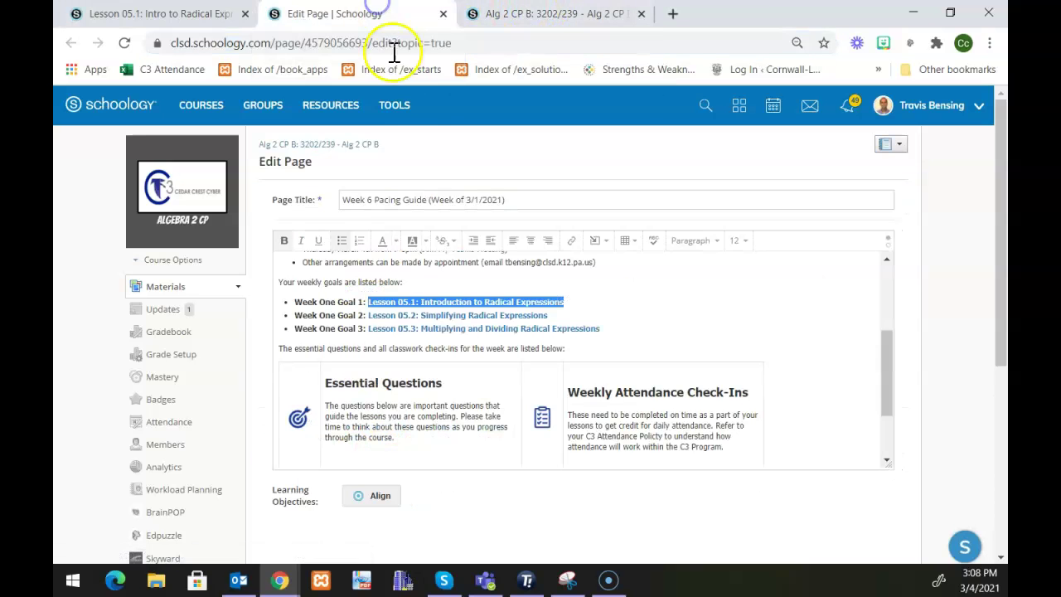
Step: Apply the Lesson 05.1 folder link to Week One Goal 1, then return to the Lesson 05.1 tab
click(570, 245)
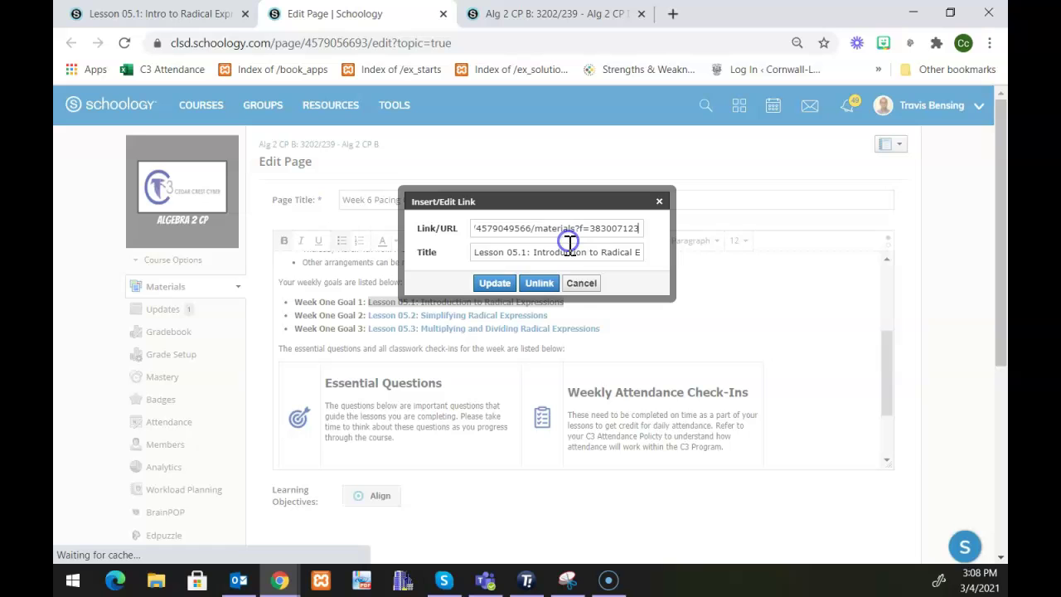
triple_click(548, 234)
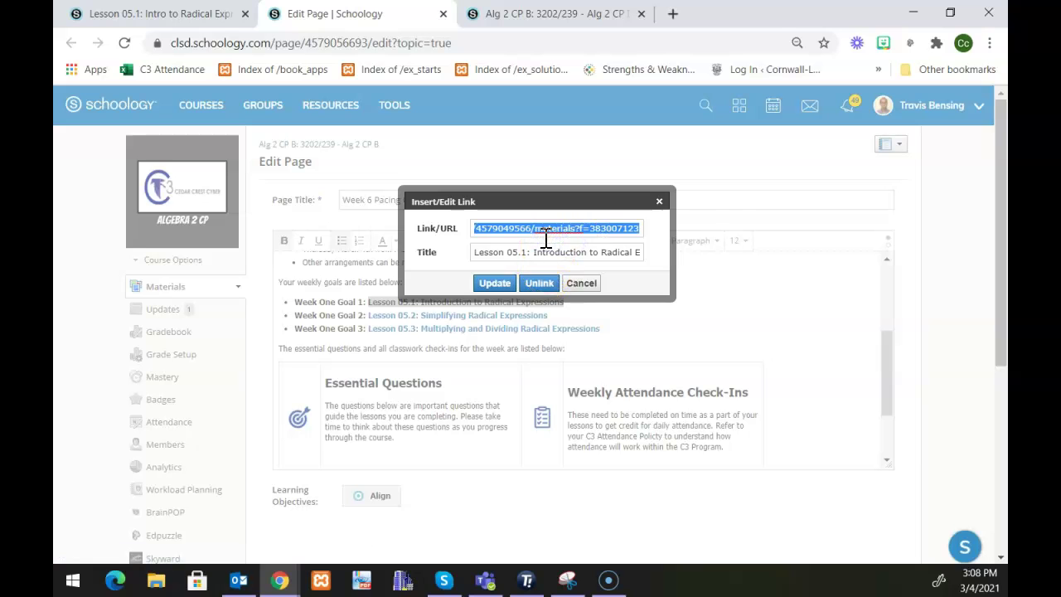
click(546, 236)
click(495, 282)
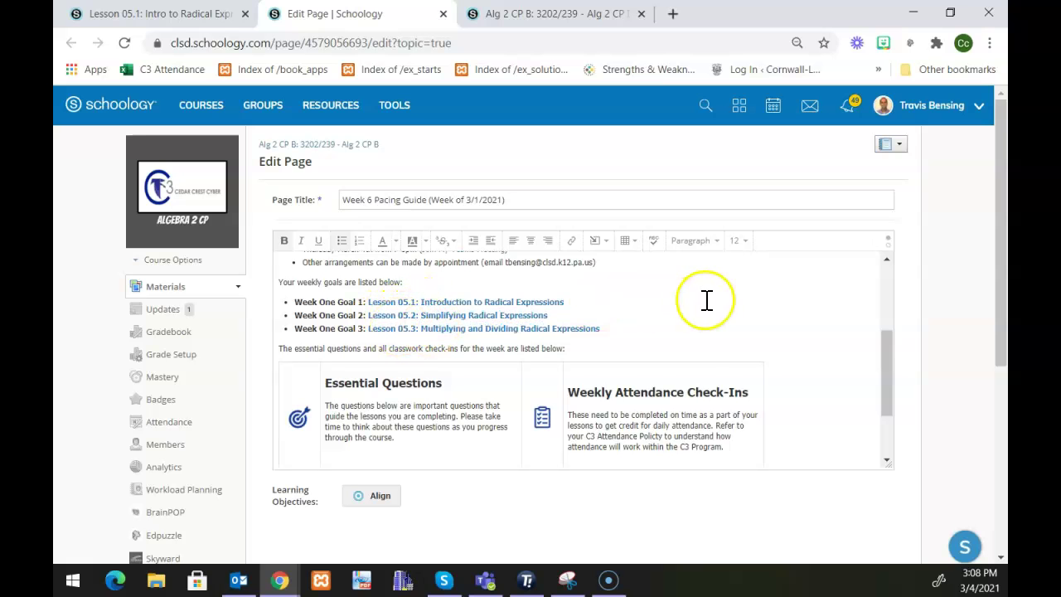
scroll(729, 298, down, 2)
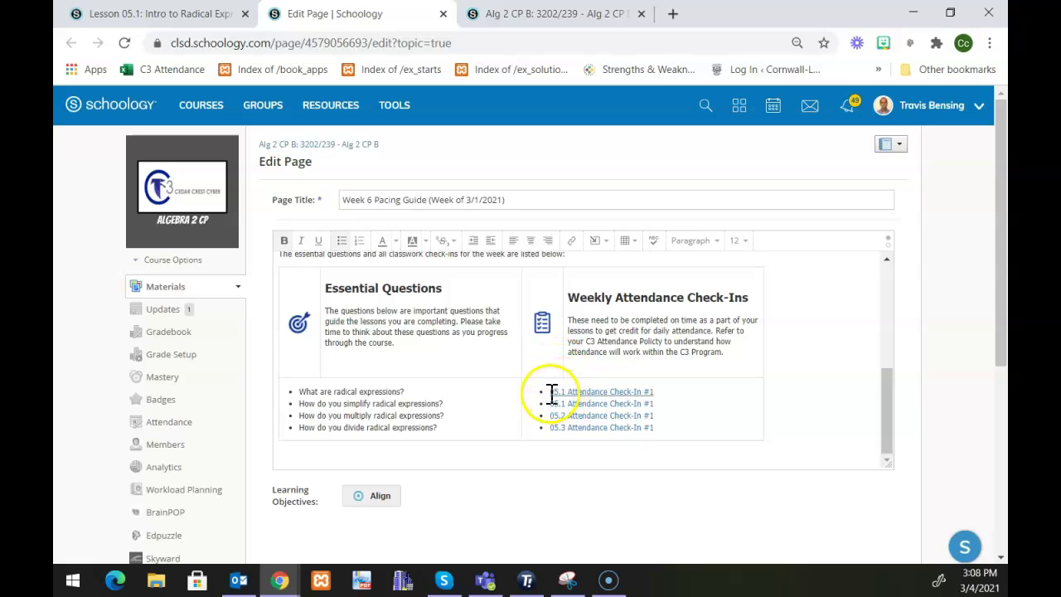
click(147, 13)
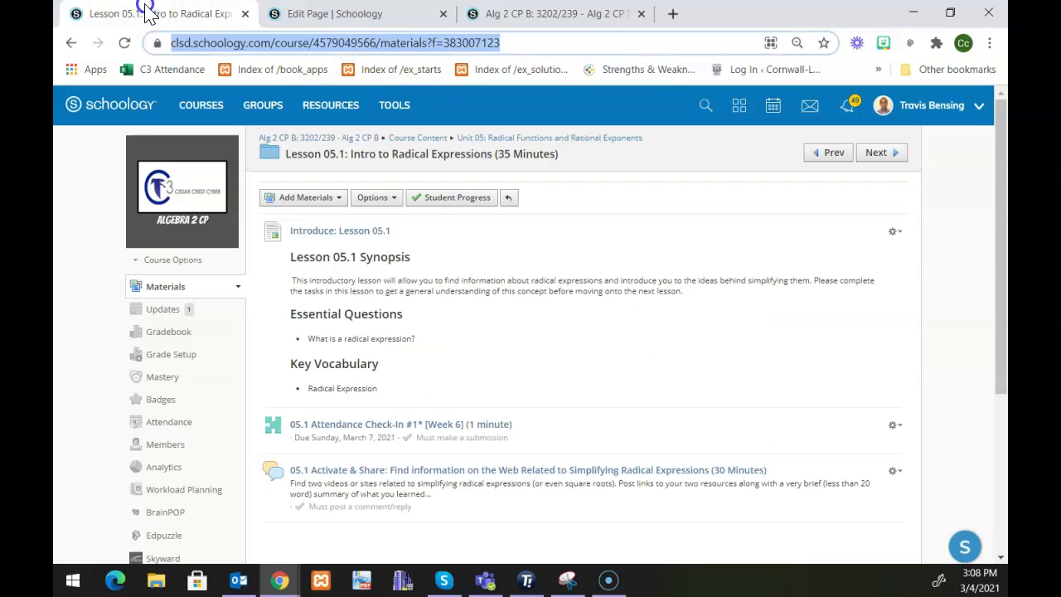
Step: Copy the 05.1 Attendance Check-In #1 assignment address and paste it as the first check-in entry's link
right_click(373, 427)
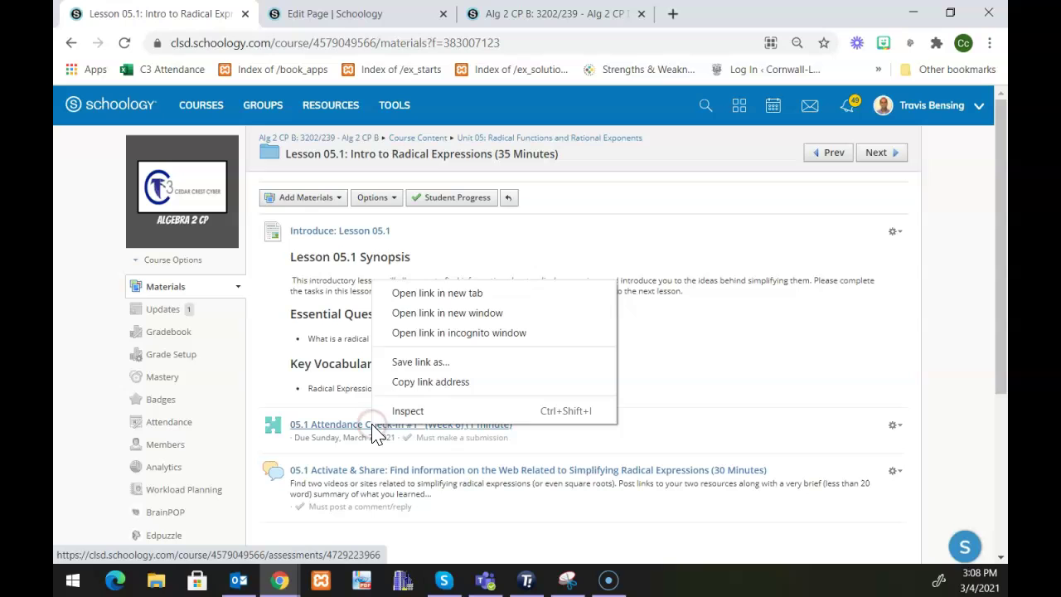
click(430, 386)
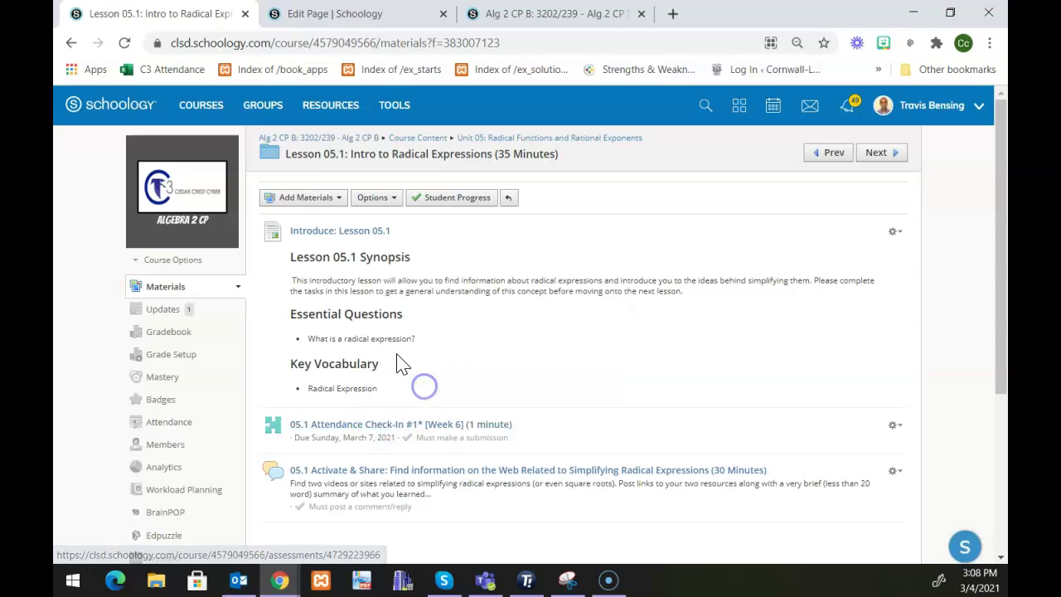
click(340, 16)
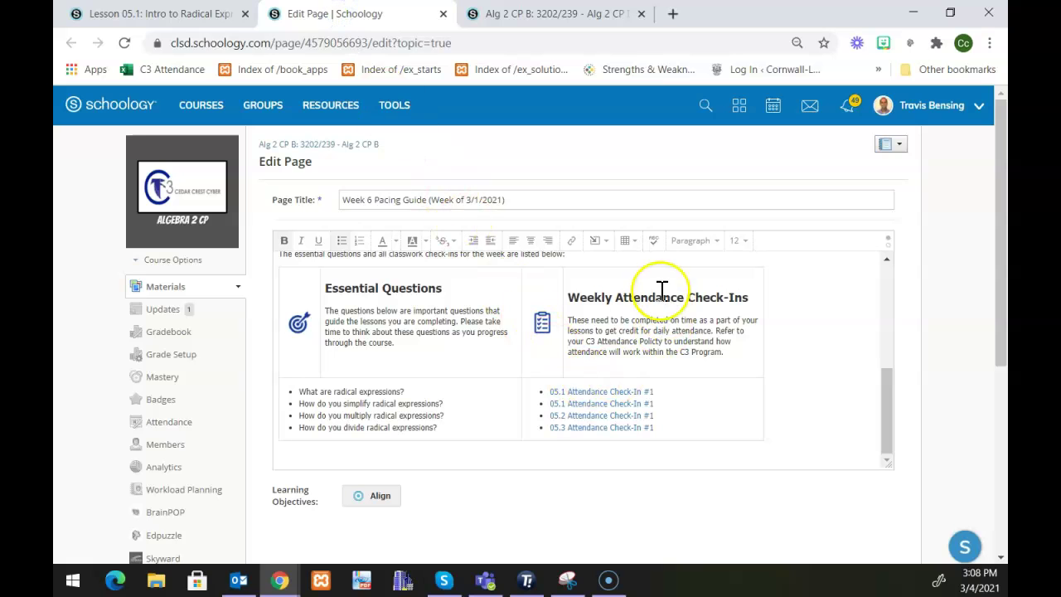
click(553, 392)
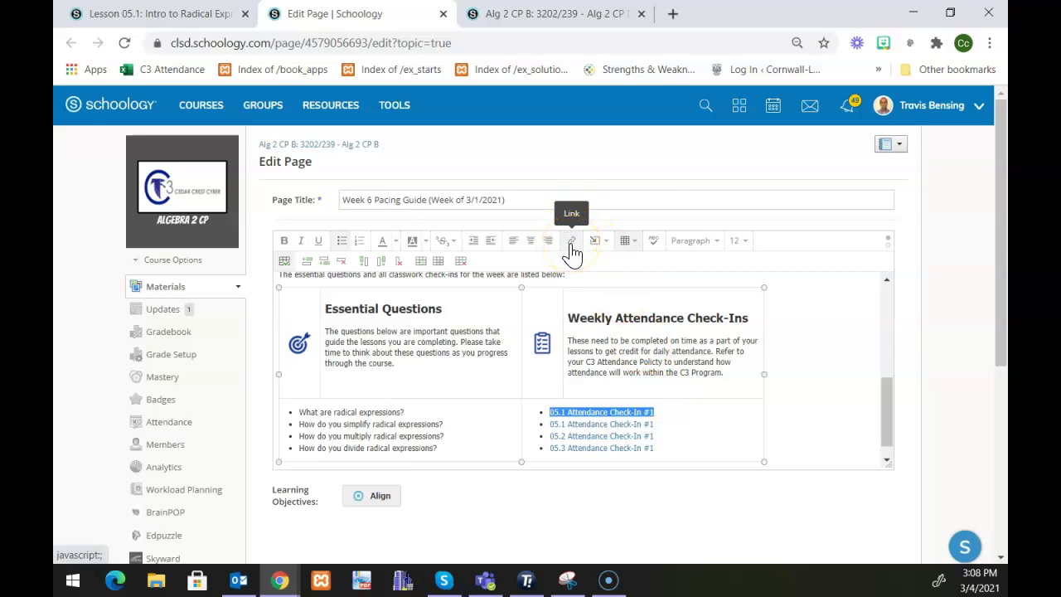
click(572, 253)
double_click(540, 230)
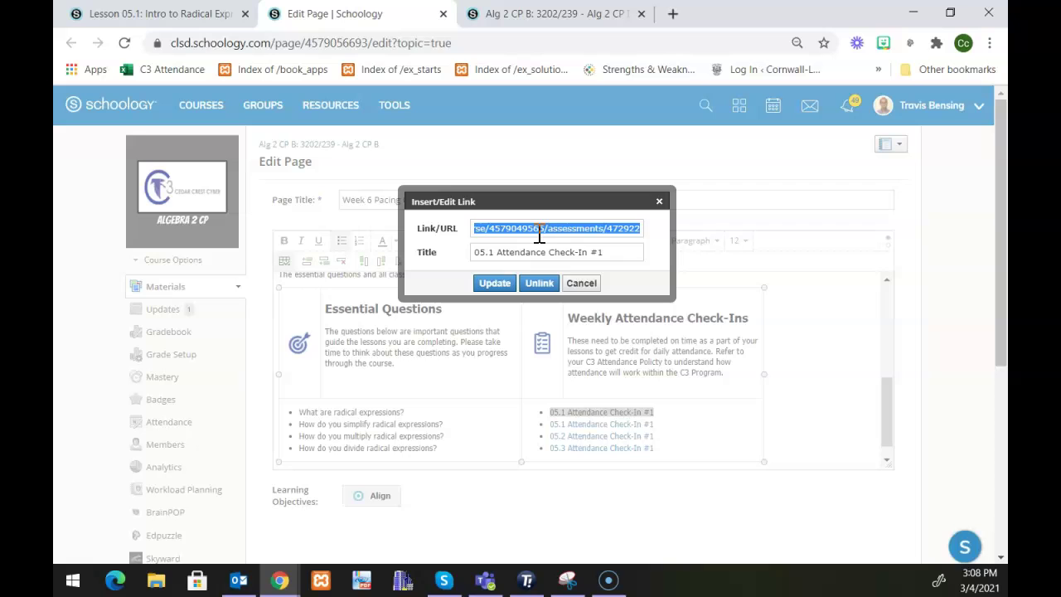
key(ctrl+v)
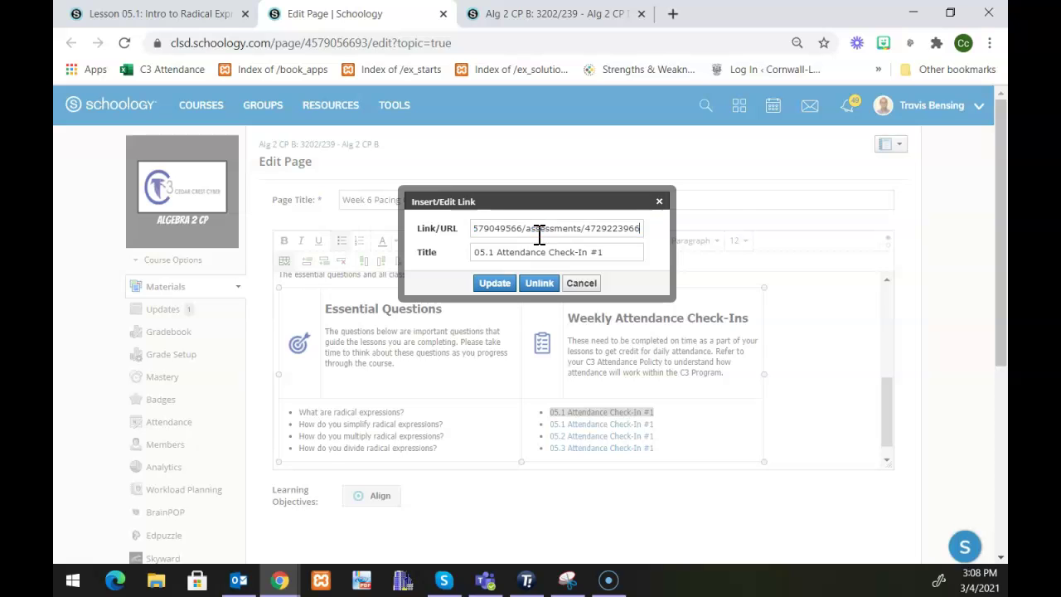
click(495, 283)
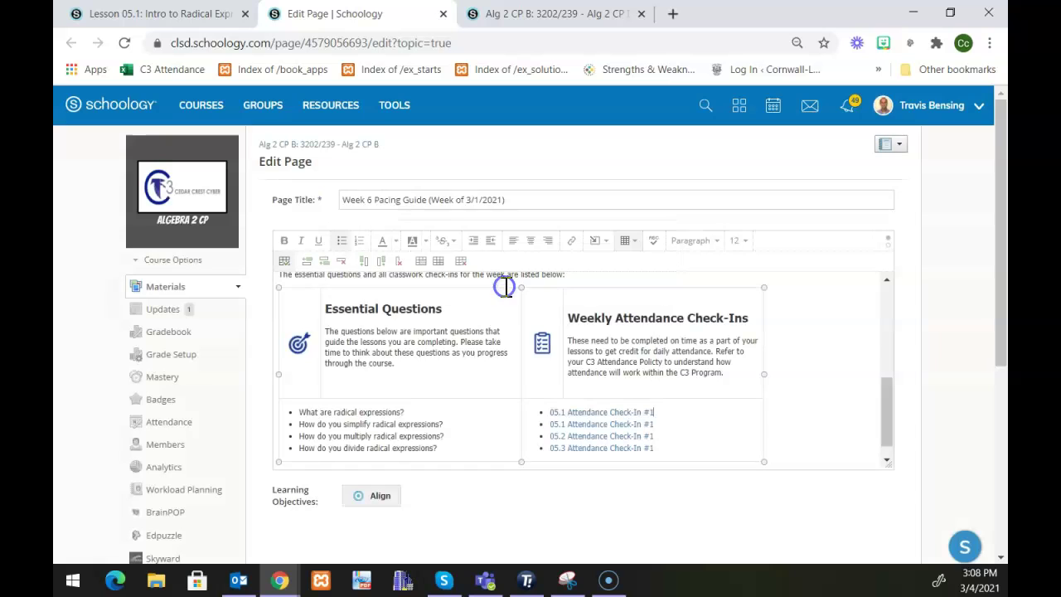
scroll(842, 357, down, 3)
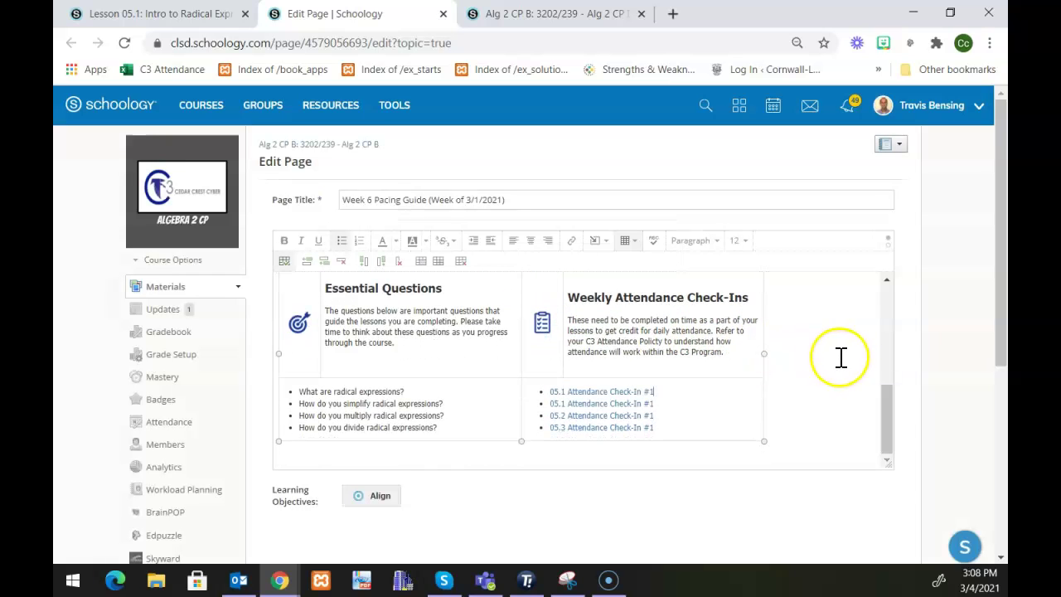
Step: Save the Week 6 Pacing Guide page and return to the course Materials list
scroll(843, 348, down, 2)
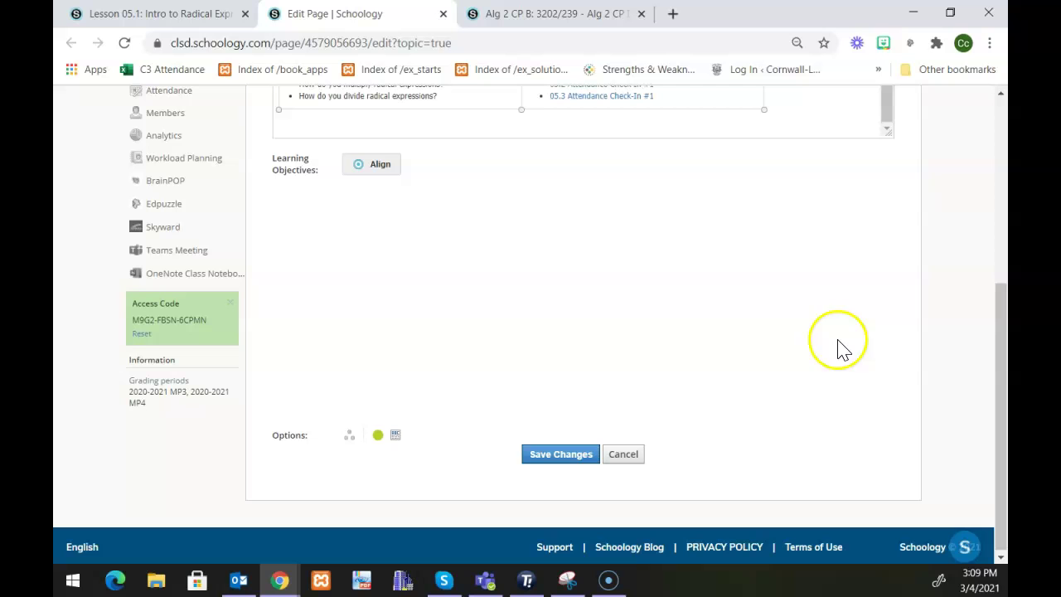
click(558, 457)
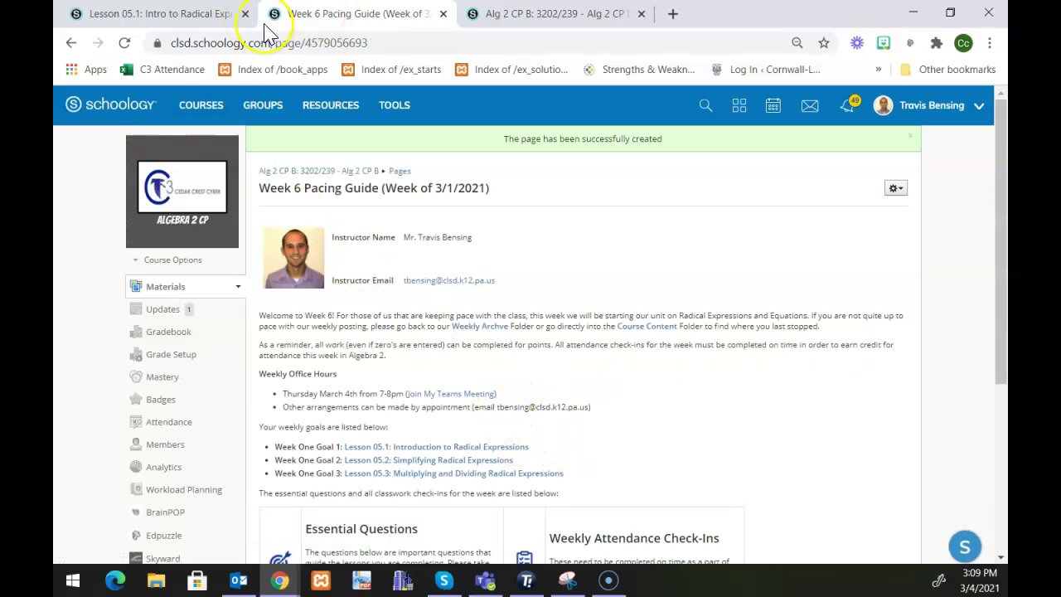
click(174, 295)
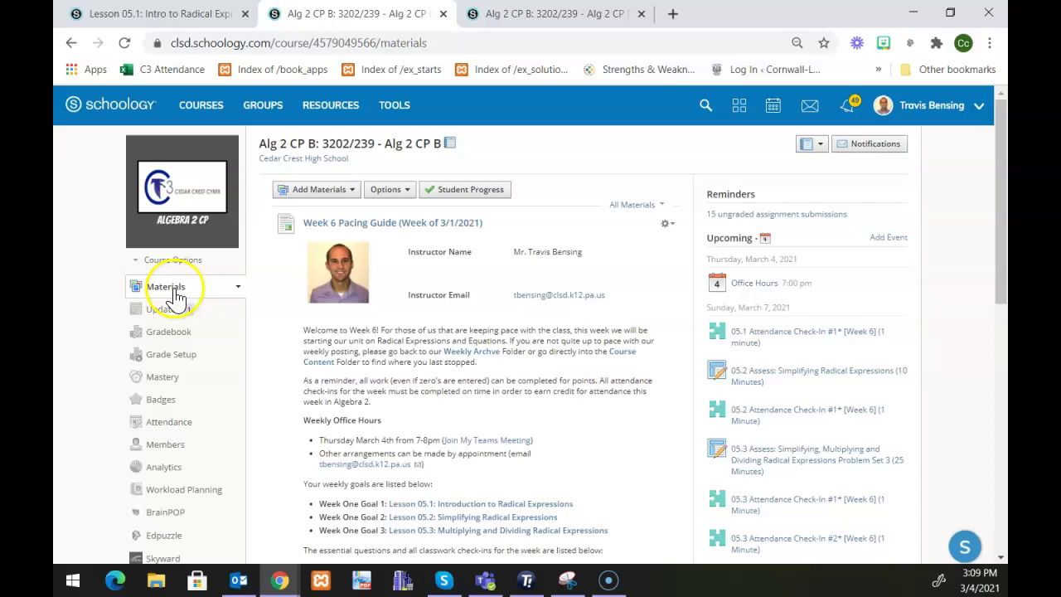
Step: Test the Lesson 05.1 goal link from the pacing guide, then go back to Materials
scroll(339, 307, down, 2)
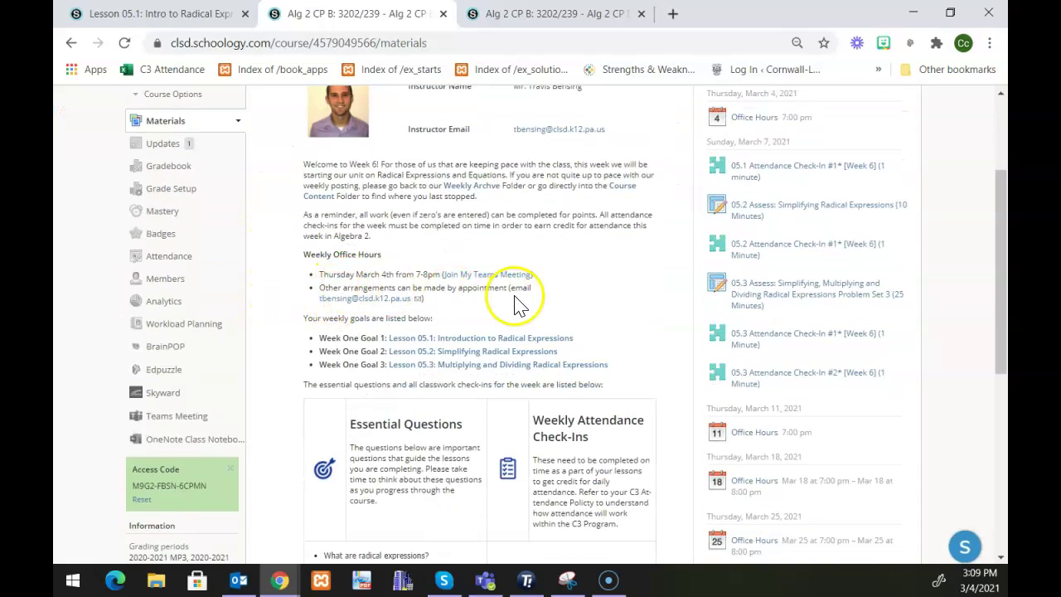
scroll(542, 343, down, 1)
scroll(493, 451, up, 1)
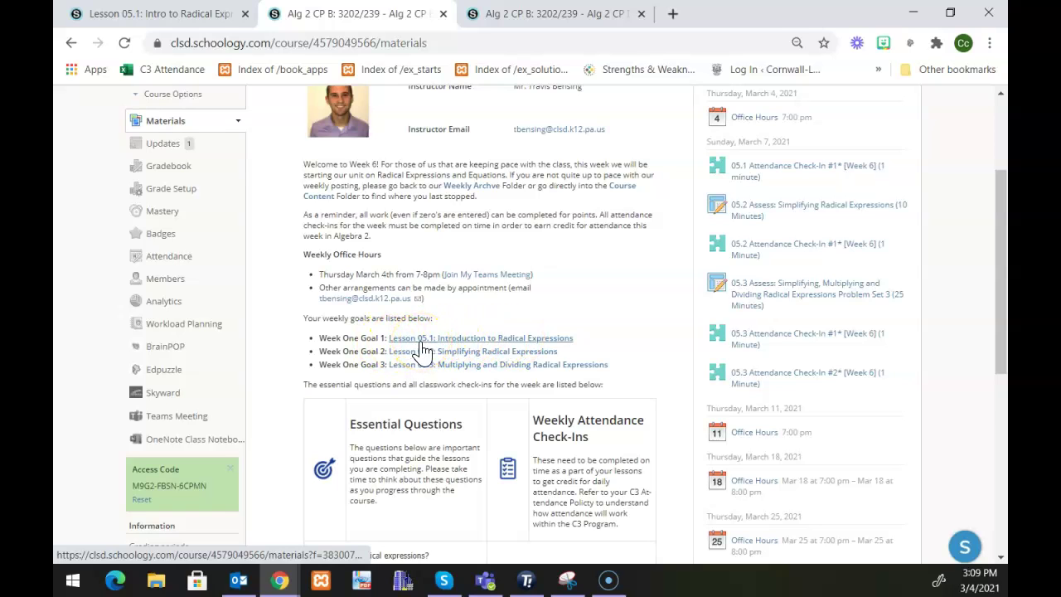
click(421, 341)
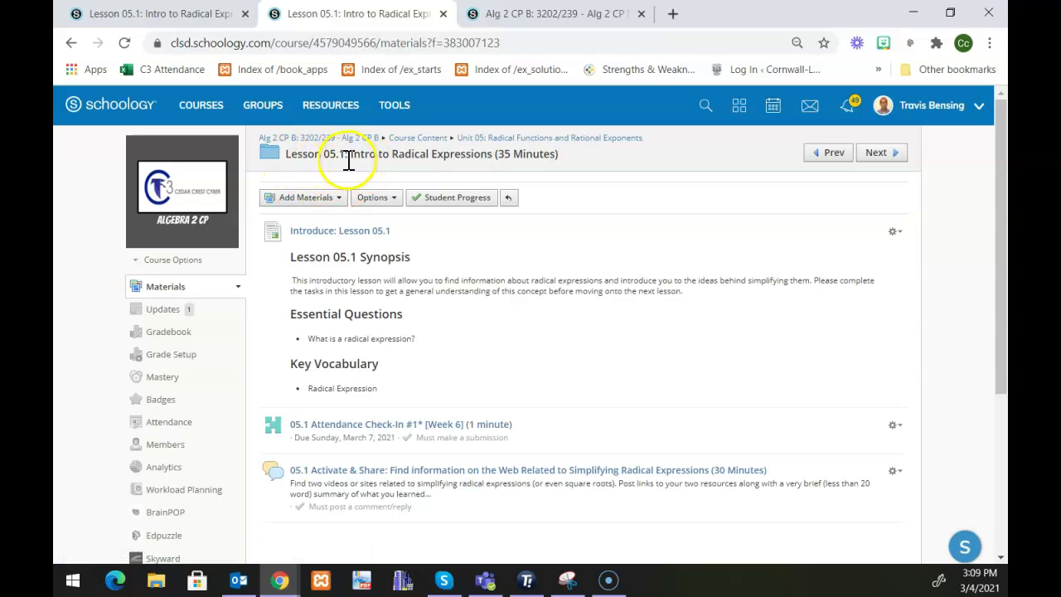
click(70, 42)
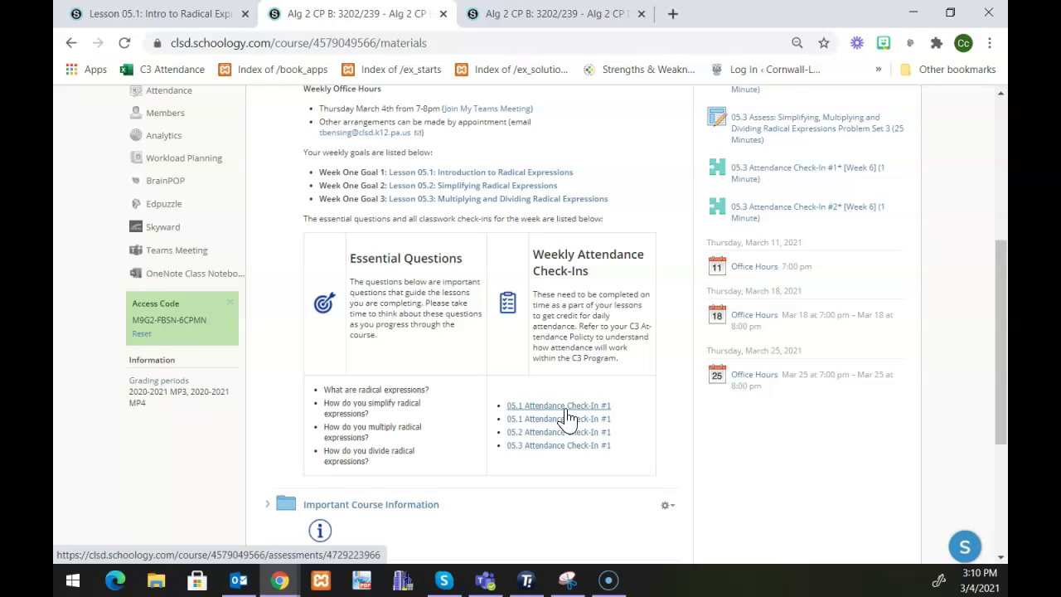
scroll(564, 420, up, 2)
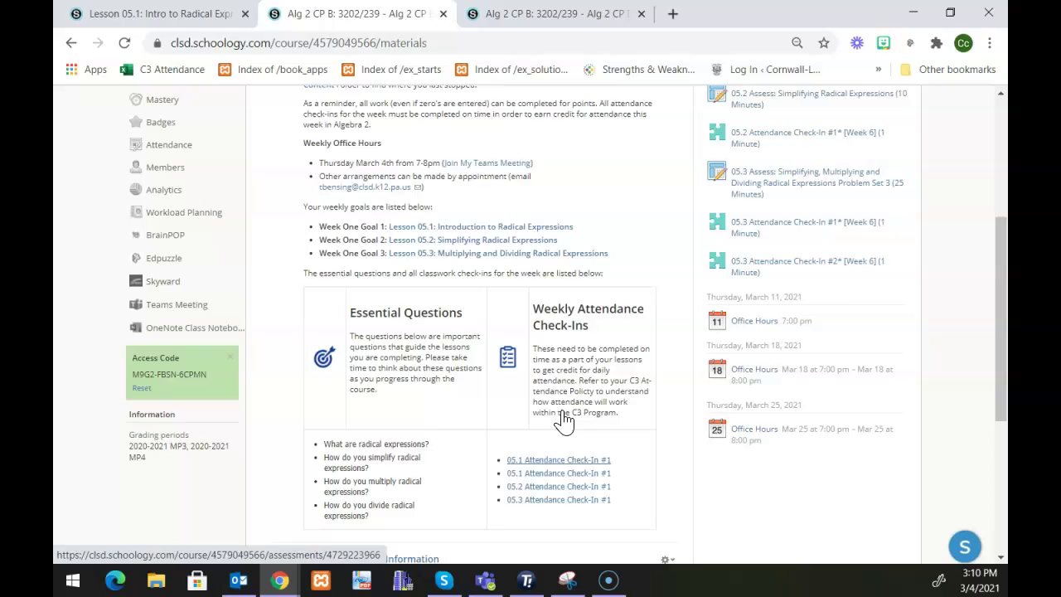
scroll(566, 348, up, 2)
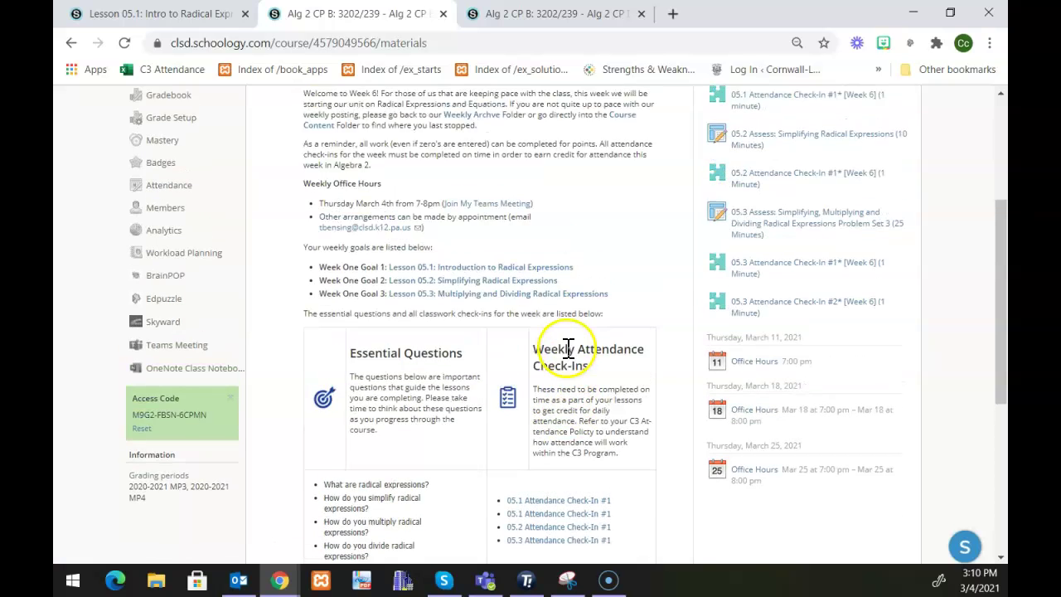